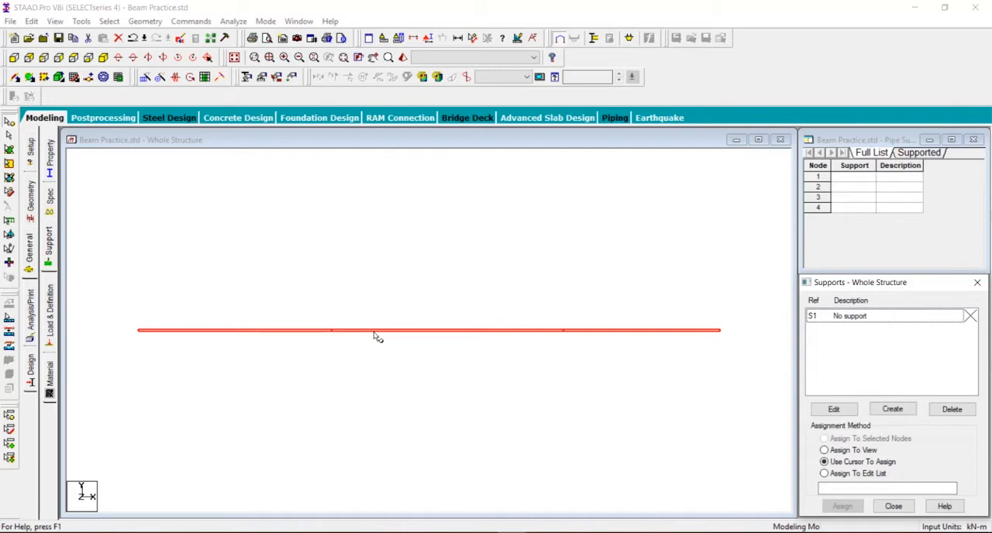
# - Turn on the node number labels in the Diagrams settings for the whole beam structure
pyautogui.click(358, 284)
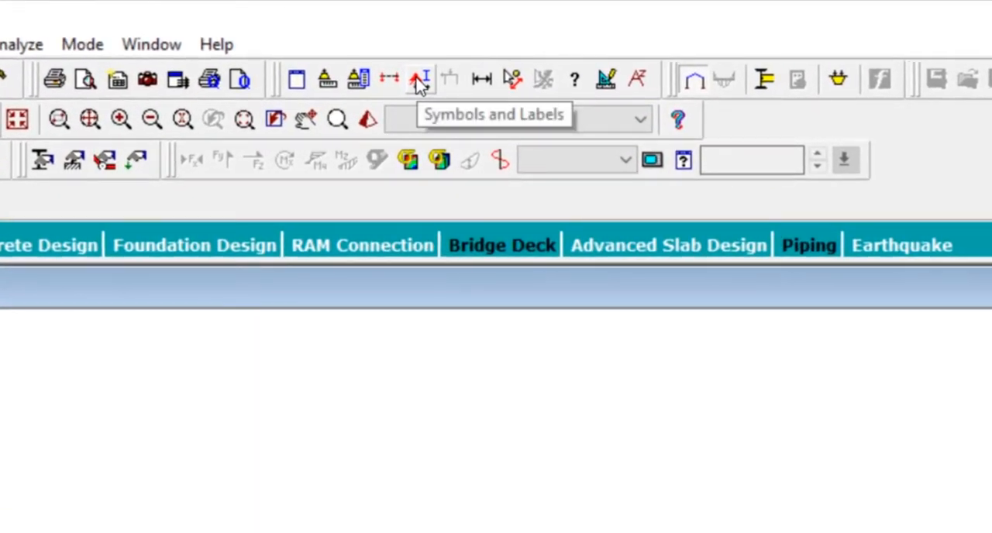
pyautogui.click(419, 80)
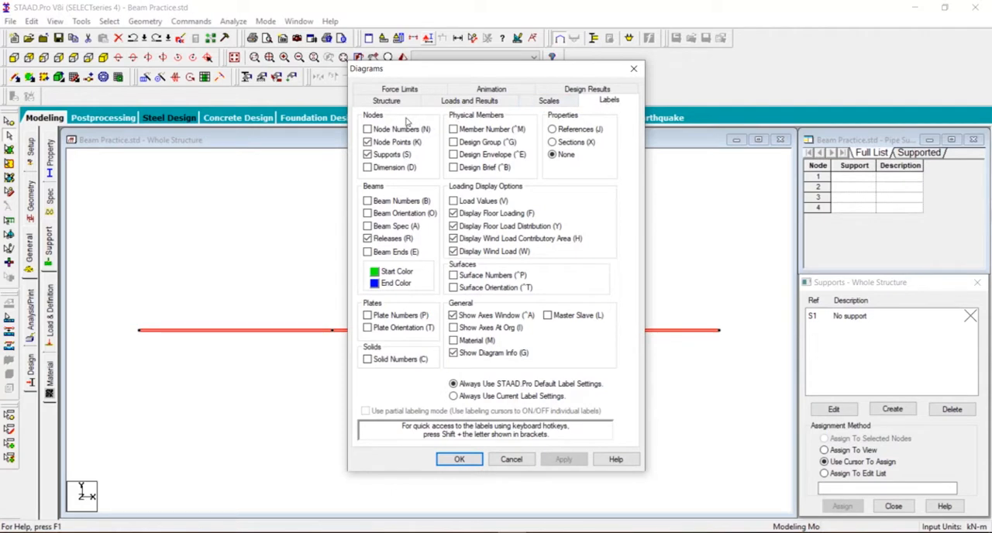
pyautogui.click(367, 129)
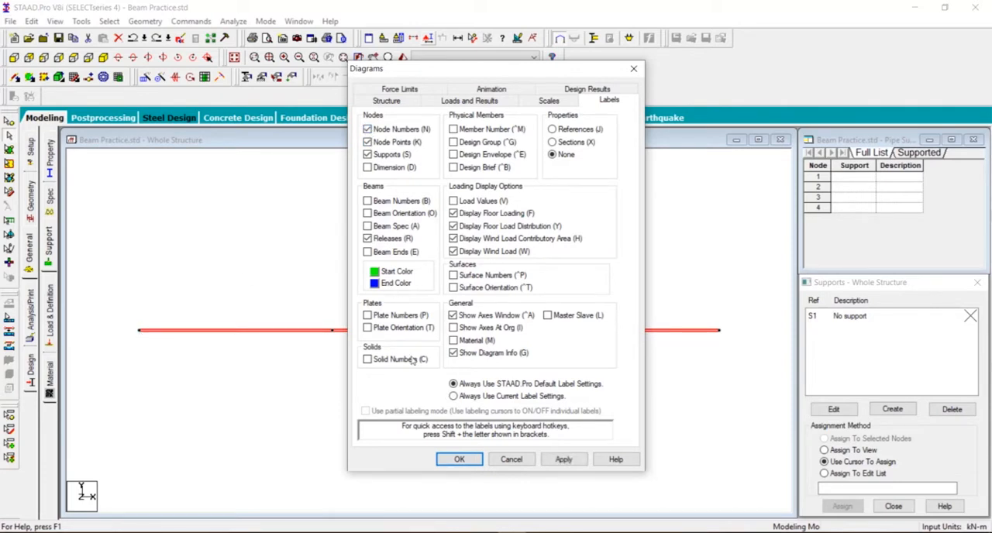
pyautogui.click(563, 460)
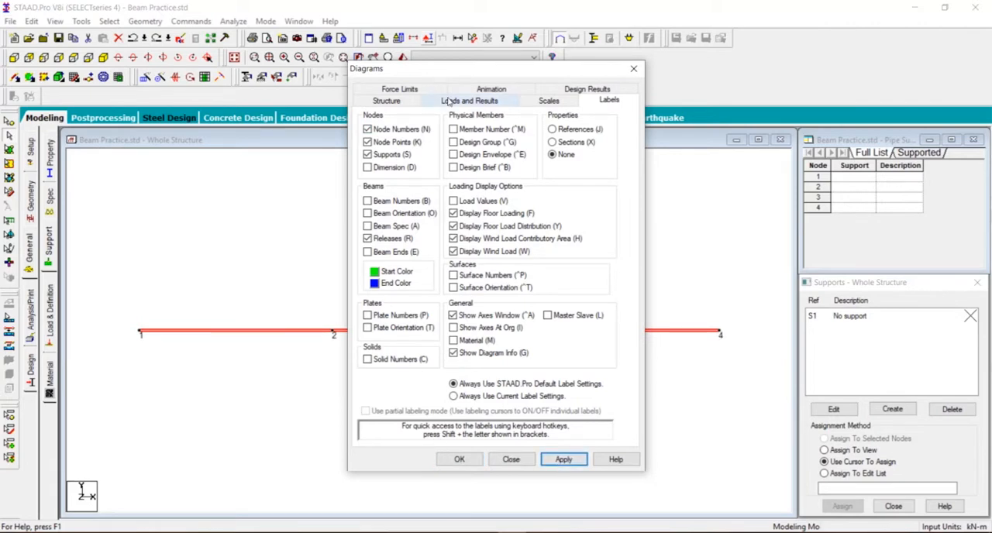
pyautogui.moveTo(467, 84); pyautogui.dragTo(644, 89)
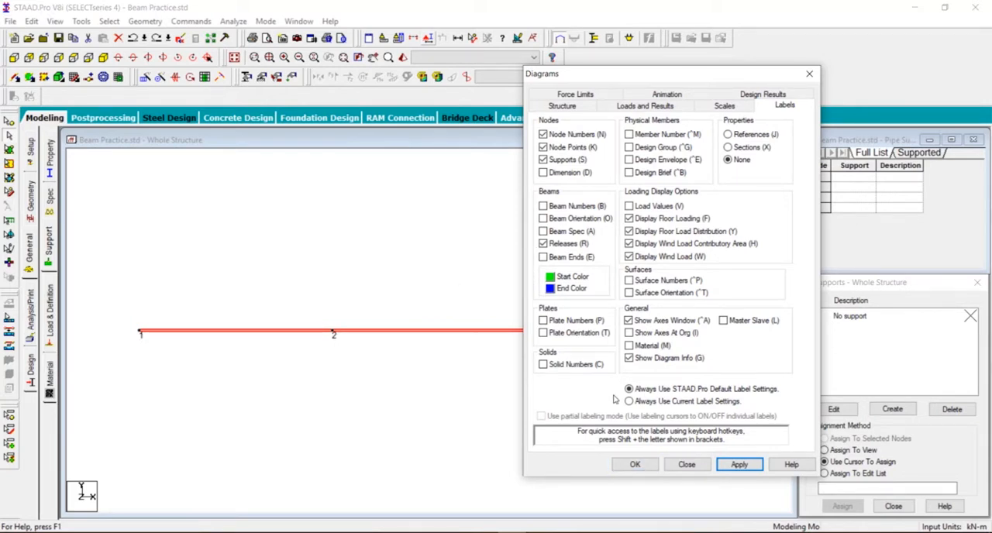
pyautogui.click(631, 464)
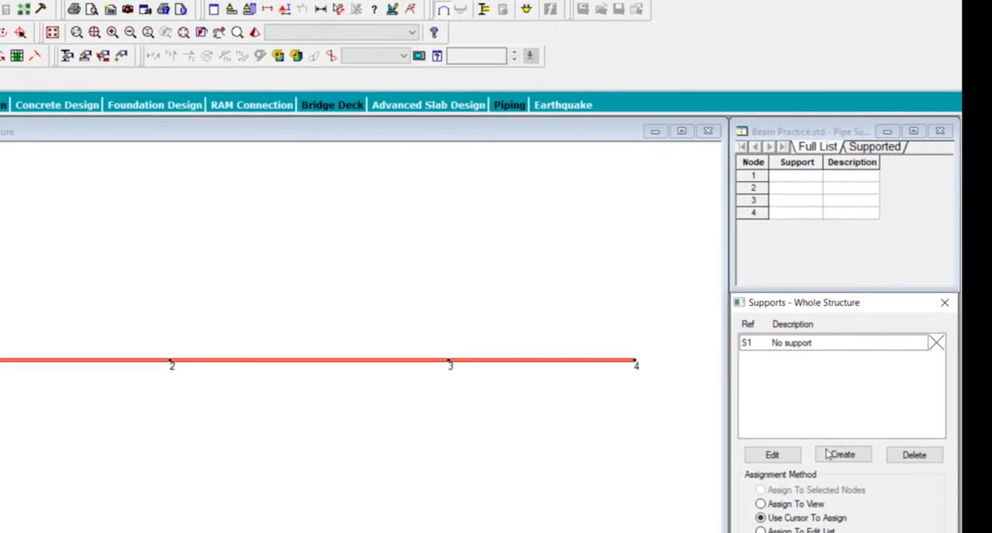
# - Create a Fixed support definition and add it to the supports list
pyautogui.click(843, 455)
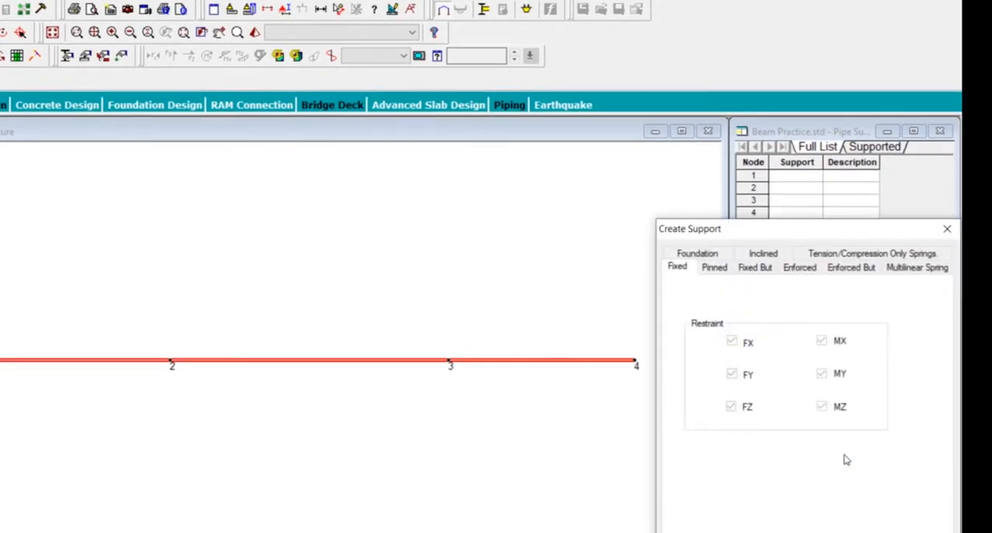
pyautogui.moveTo(735, 234); pyautogui.dragTo(641, 62)
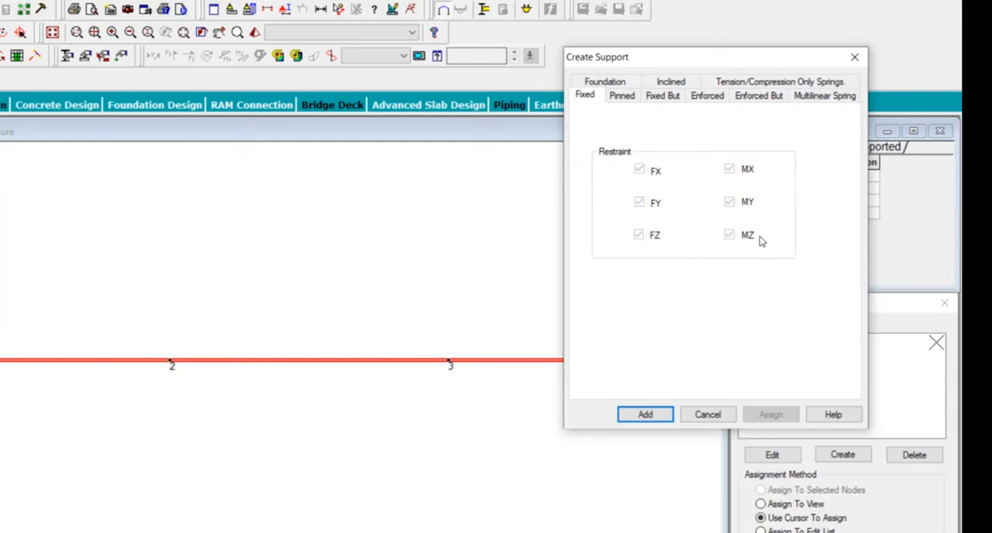
pyautogui.click(643, 415)
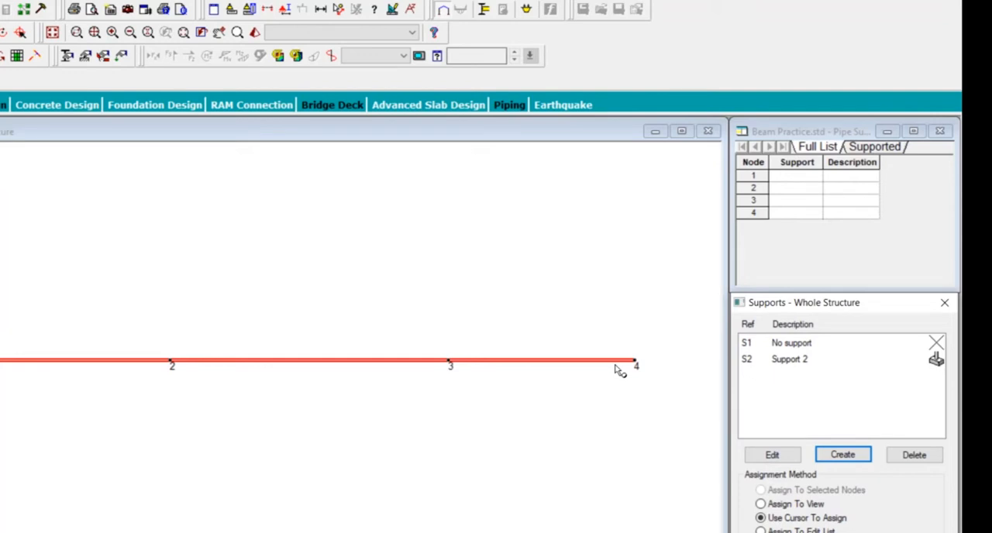
# - Create a Pinned support definition and add it to the supports list
pyautogui.click(842, 455)
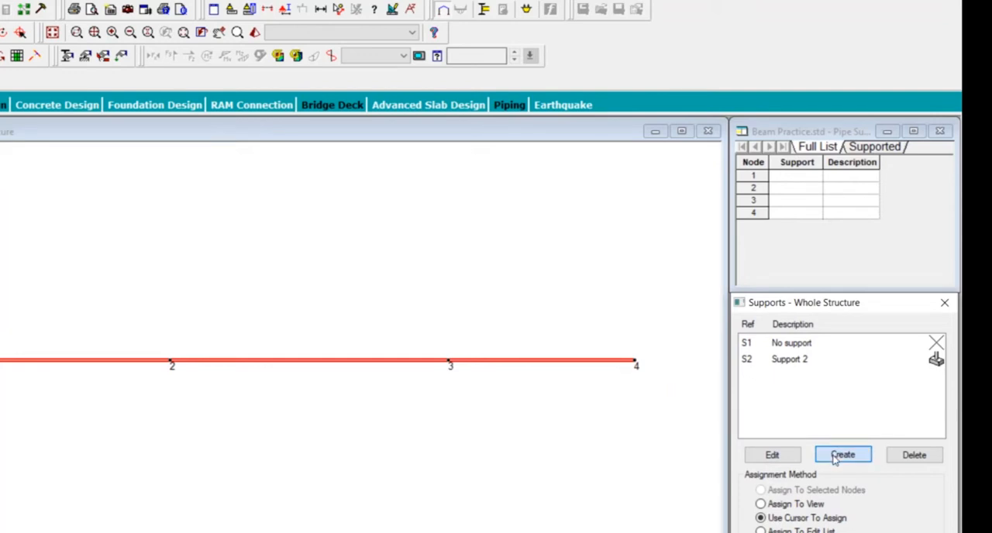
pyautogui.moveTo(724, 230); pyautogui.dragTo(265, 86)
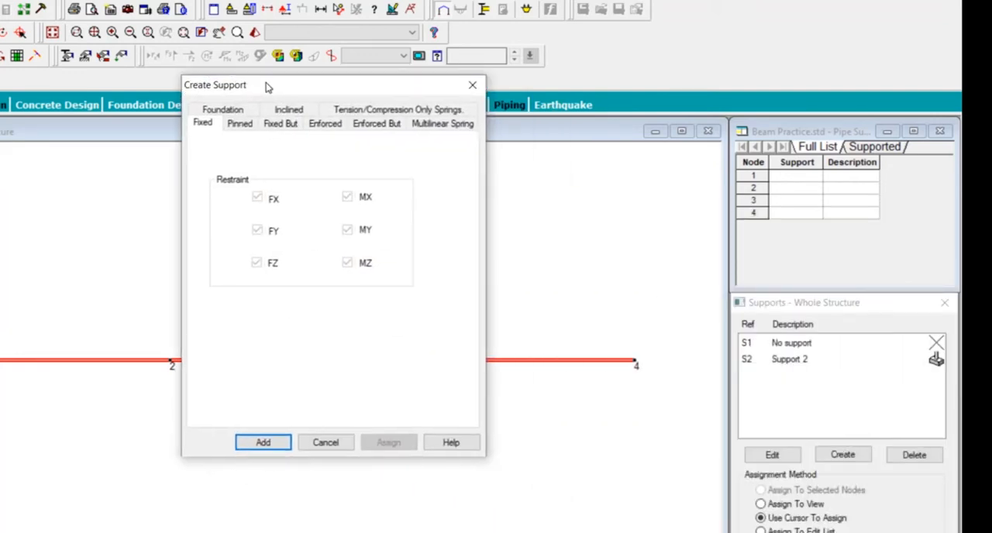
pyautogui.click(244, 127)
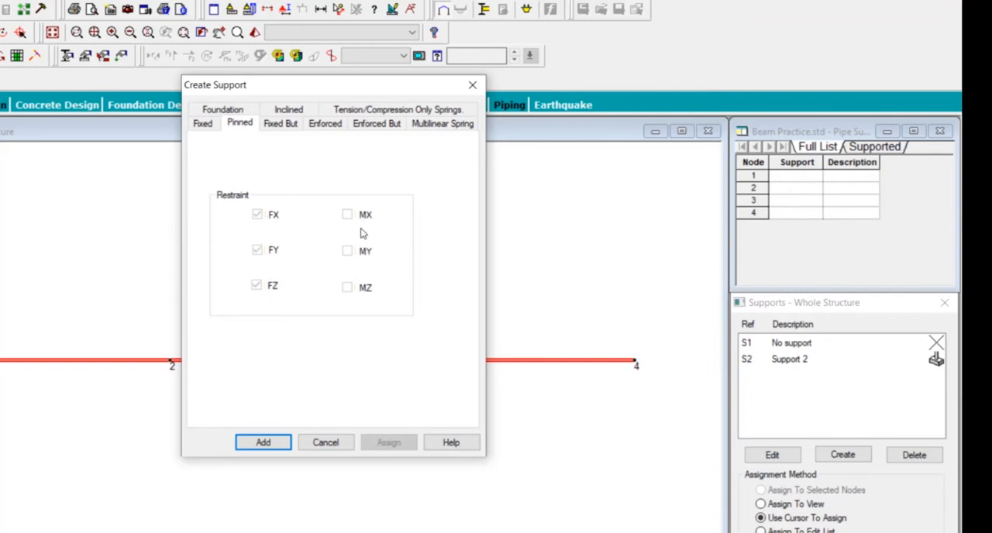
pyautogui.click(263, 442)
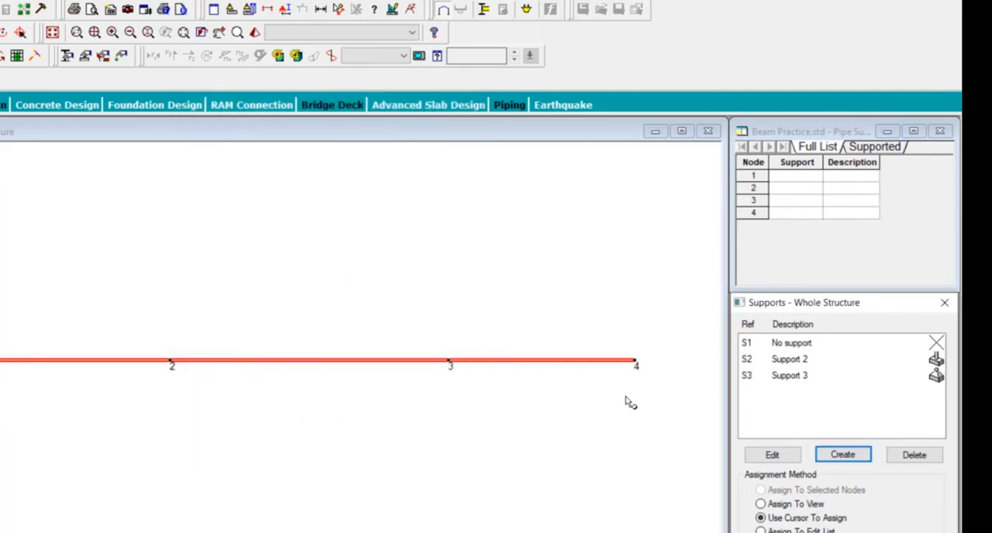
# - Start another support definition using the Fixed But type
pyautogui.click(844, 455)
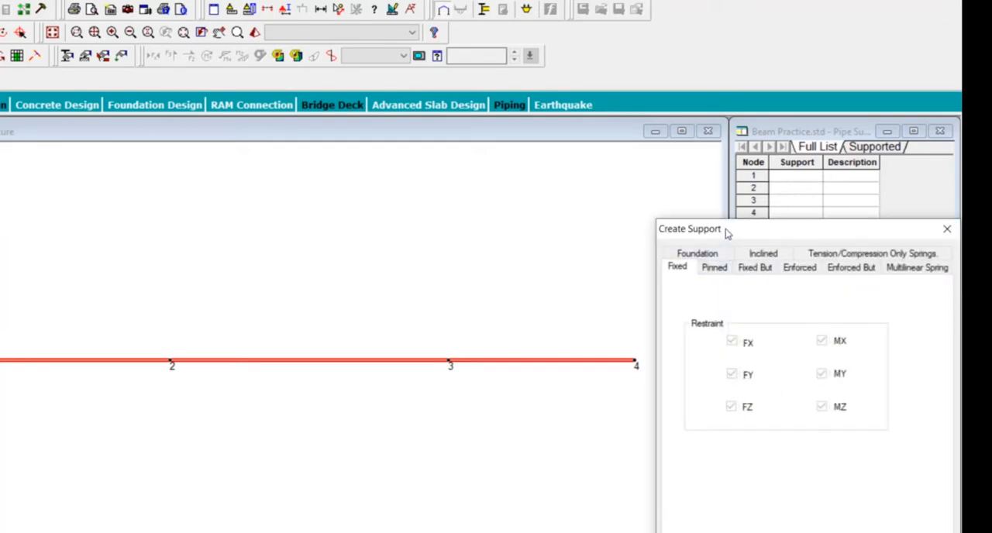
pyautogui.moveTo(726, 230); pyautogui.dragTo(131, 62)
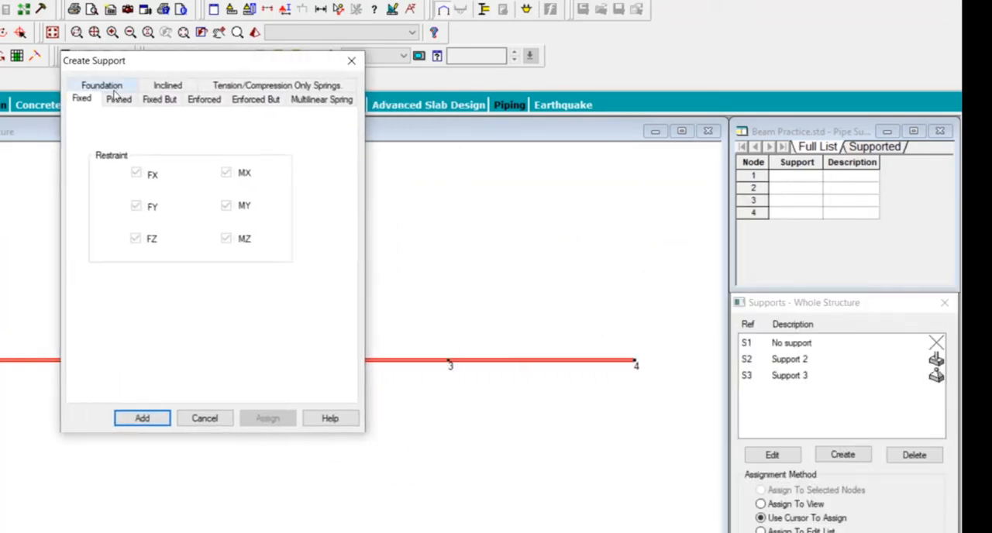
pyautogui.click(151, 103)
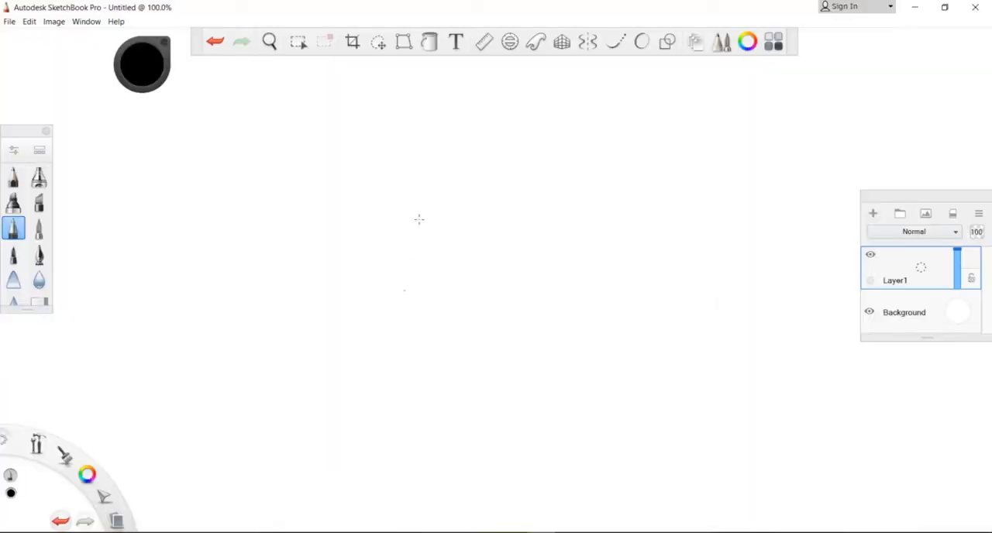
# - Switch to Autodesk SketchBook Pro and sketch a roller between a ground line and a beam line, with arrows for its horizontal movement directions
pyautogui.moveTo(366, 291); pyautogui.dragTo(482, 277)
pyautogui.moveTo(408, 241); pyautogui.dragTo(408, 242)
pyautogui.moveTo(305, 255)
pyautogui.mouseDown()
pyautogui.moveTo(406, 243)
pyautogui.moveTo(534, 250)
pyautogui.moveTo(524, 251)
pyautogui.mouseUp()
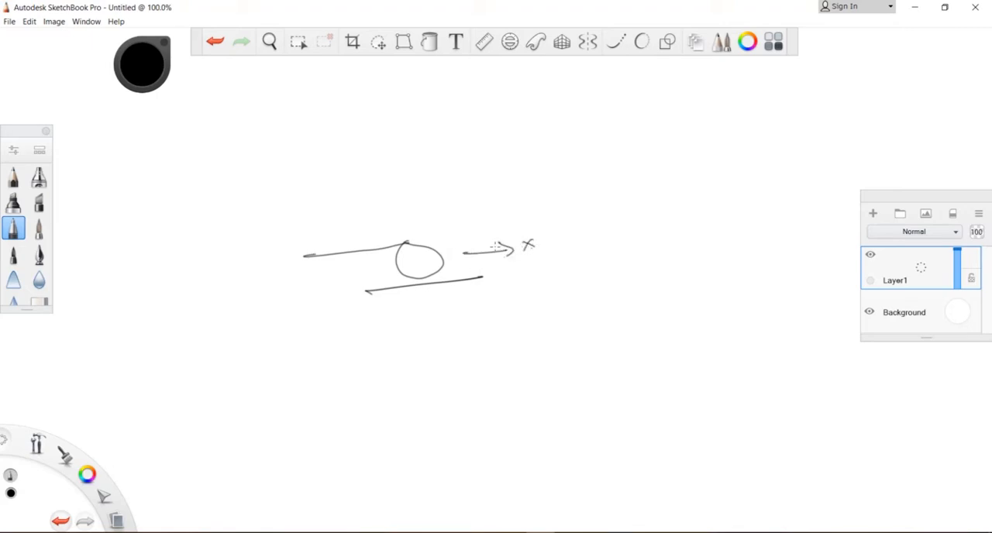
pyautogui.moveTo(352, 271)
pyautogui.mouseDown()
pyautogui.moveTo(303, 276)
pyautogui.moveTo(310, 283)
pyautogui.mouseUp()
pyautogui.moveTo(444, 243); pyautogui.dragTo(486, 211)
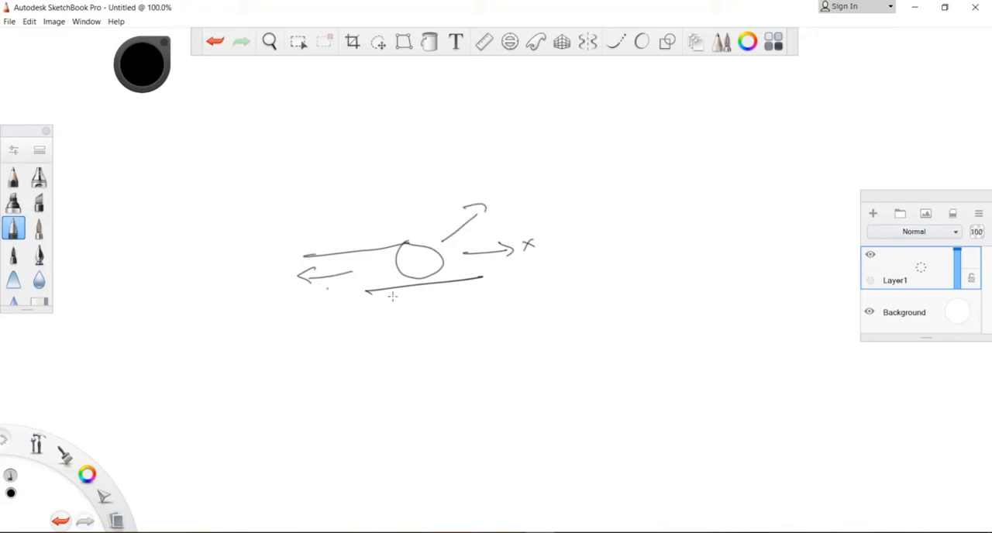
pyautogui.moveTo(392, 293); pyautogui.dragTo(357, 329)
# - Write the axis letters X, Z and Y beside the roller, add vertical movement arrows above it, and circle the Y
pyautogui.moveTo(619, 248)
pyautogui.mouseDown()
pyautogui.moveTo(640, 241)
pyautogui.moveTo(615, 270)
pyautogui.moveTo(642, 296)
pyautogui.moveTo(643, 319)
pyautogui.mouseUp()
pyautogui.hotkey('ctrl', 'z')
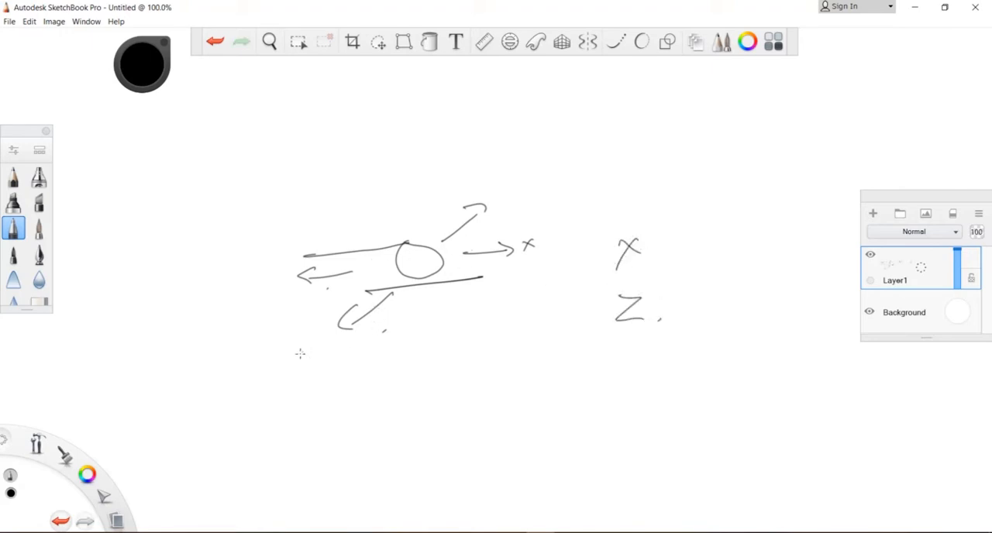
pyautogui.moveTo(294, 354); pyautogui.dragTo(310, 375)
pyautogui.moveTo(618, 354)
pyautogui.mouseDown()
pyautogui.moveTo(629, 367)
pyautogui.moveTo(625, 391)
pyautogui.mouseUp()
pyautogui.moveTo(411, 203); pyautogui.dragTo(408, 159)
pyautogui.moveTo(393, 176); pyautogui.dragTo(419, 172)
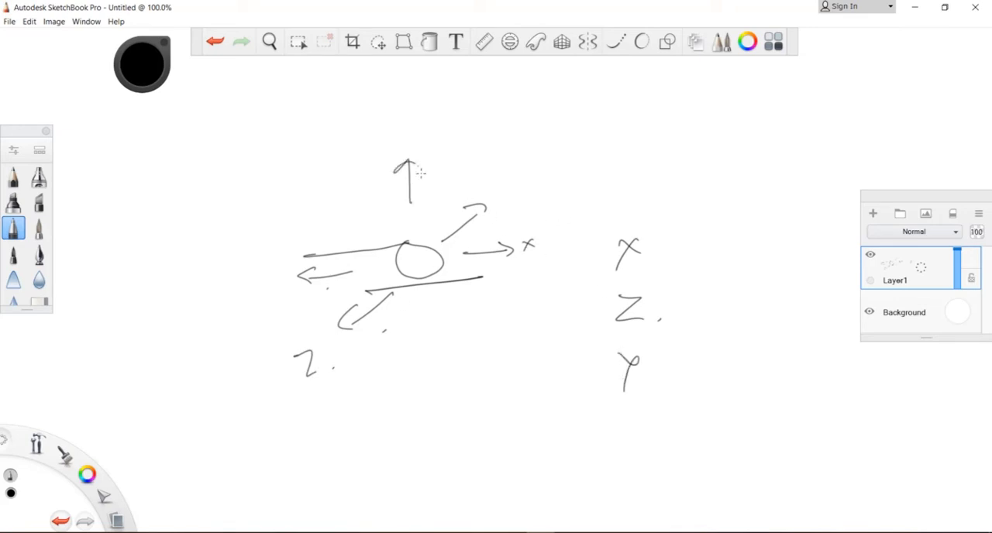
pyautogui.moveTo(377, 205); pyautogui.dragTo(380, 226)
pyautogui.moveTo(368, 220); pyautogui.dragTo(377, 230)
pyautogui.moveTo(654, 353)
pyautogui.mouseDown()
pyautogui.moveTo(629, 341)
pyautogui.moveTo(682, 364)
pyautogui.moveTo(655, 348)
pyautogui.mouseUp()
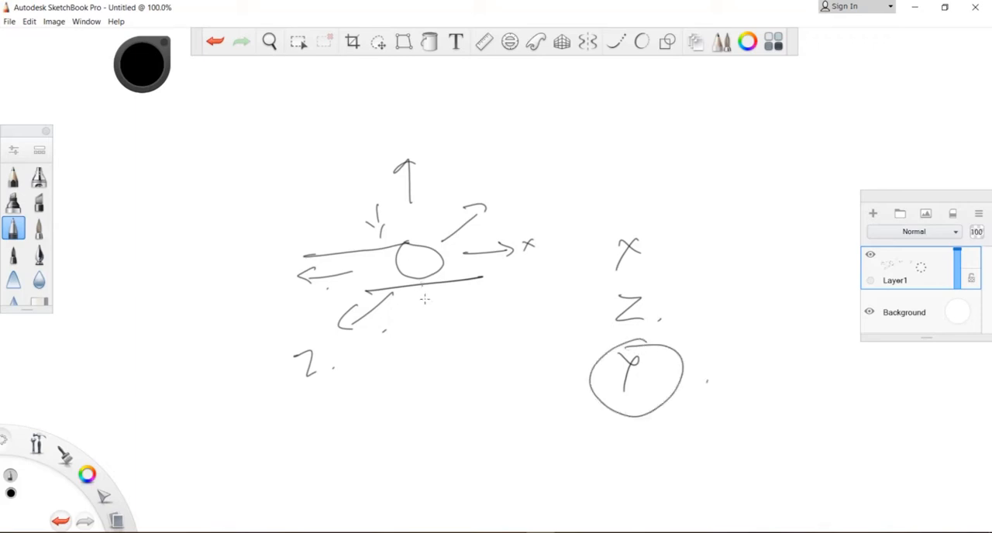
# - Sketch a separate round joint with two angled members and a rotation arrow around a vertical axis beside it
pyautogui.moveTo(586, 131)
pyautogui.mouseDown()
pyautogui.moveTo(621, 138)
pyautogui.moveTo(593, 128)
pyautogui.moveTo(550, 89)
pyautogui.moveTo(587, 126)
pyautogui.mouseUp()
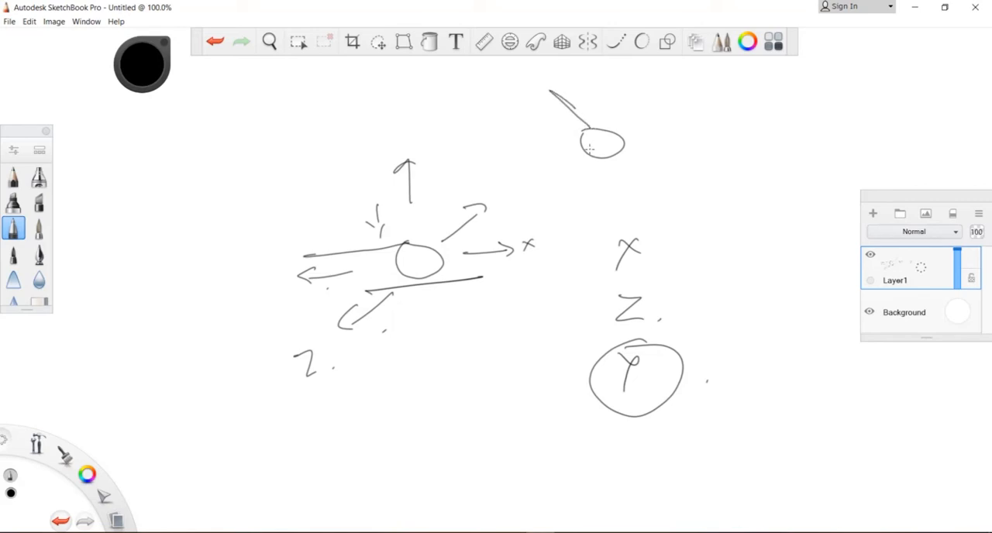
pyautogui.moveTo(601, 132)
pyautogui.mouseDown()
pyautogui.moveTo(623, 94)
pyautogui.moveTo(613, 130)
pyautogui.mouseUp()
pyautogui.moveTo(686, 101); pyautogui.dragTo(684, 151)
pyautogui.moveTo(672, 110)
pyautogui.mouseDown()
pyautogui.moveTo(683, 133)
pyautogui.moveTo(660, 117)
pyautogui.mouseUp()
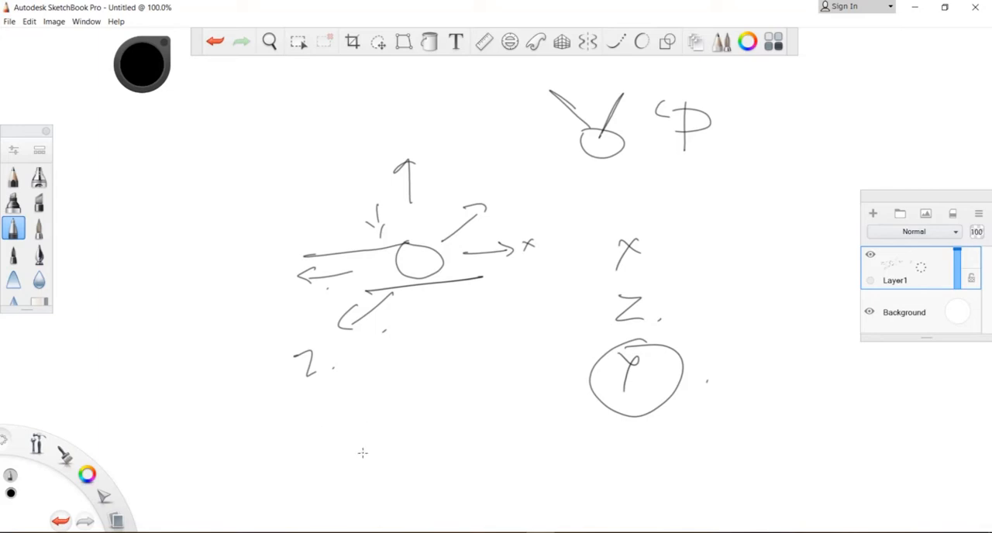
# - Sketch a roller on a ground line with a vertical axis and rotation arrow, and label the rotation with a circled My
pyautogui.moveTo(363, 453)
pyautogui.mouseDown()
pyautogui.moveTo(379, 481)
pyautogui.moveTo(361, 454)
pyautogui.mouseUp()
pyautogui.moveTo(333, 490); pyautogui.dragTo(429, 483)
pyautogui.moveTo(348, 384)
pyautogui.mouseDown()
pyautogui.moveTo(356, 453)
pyautogui.moveTo(373, 410)
pyautogui.moveTo(334, 403)
pyautogui.moveTo(350, 417)
pyautogui.mouseUp()
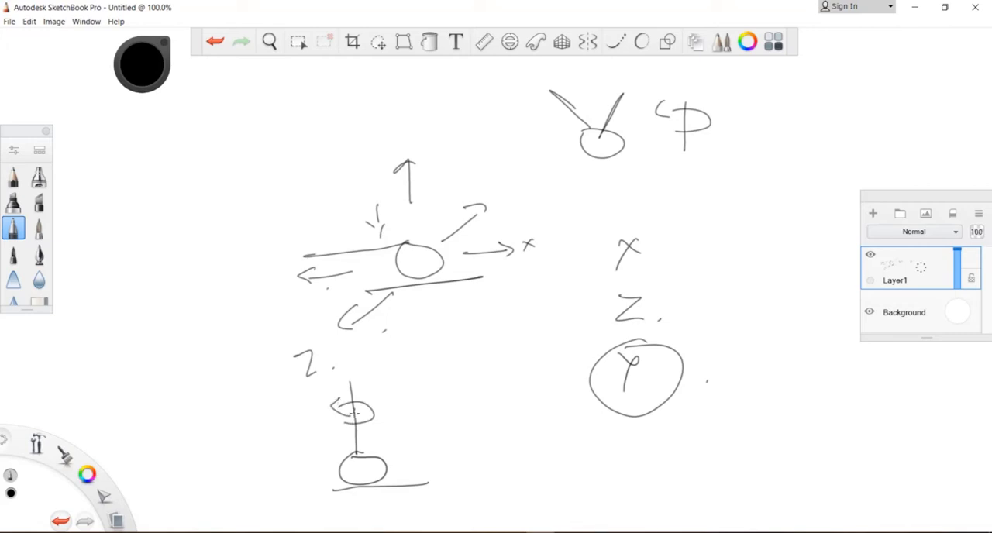
pyautogui.click(398, 472)
pyautogui.moveTo(388, 461)
pyautogui.mouseDown()
pyautogui.moveTo(405, 454)
pyautogui.moveTo(353, 474)
pyautogui.moveTo(409, 466)
pyautogui.moveTo(364, 452)
pyautogui.mouseUp()
pyautogui.moveTo(352, 391)
pyautogui.mouseDown()
pyautogui.moveTo(350, 380)
pyautogui.moveTo(390, 384)
pyautogui.moveTo(392, 406)
pyautogui.mouseUp()
pyautogui.moveTo(398, 370)
pyautogui.mouseDown()
pyautogui.moveTo(358, 391)
pyautogui.moveTo(374, 370)
pyautogui.mouseUp()
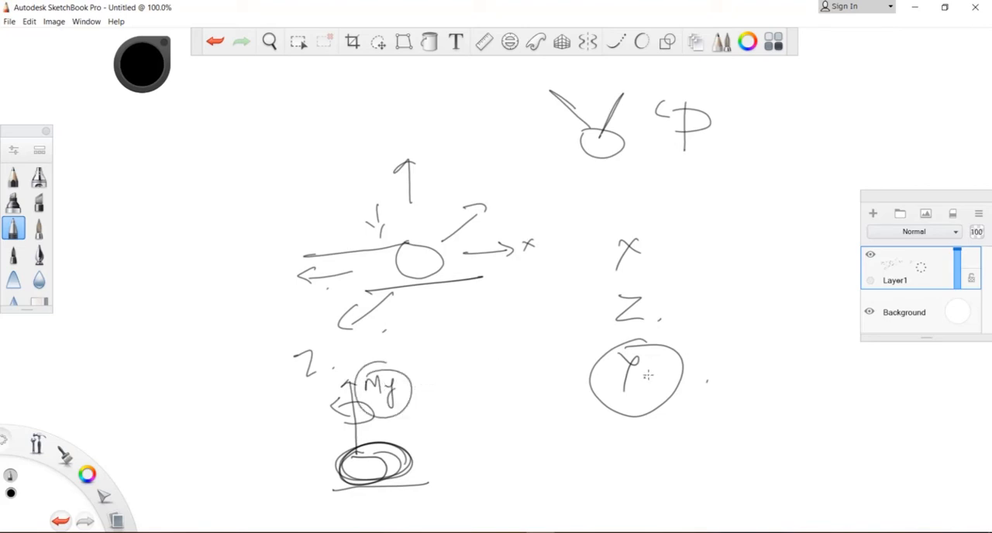
# - Mark the circled Y with a cross and write a column of three moment labels starting with My and Mx
pyautogui.moveTo(663, 374)
pyautogui.mouseDown()
pyautogui.moveTo(679, 389)
pyautogui.moveTo(669, 394)
pyautogui.mouseUp()
pyautogui.moveTo(715, 254)
pyautogui.mouseDown()
pyautogui.moveTo(721, 240)
pyautogui.moveTo(733, 254)
pyautogui.mouseUp()
pyautogui.moveTo(742, 240); pyautogui.dragTo(746, 271)
pyautogui.moveTo(718, 304); pyautogui.dragTo(764, 309)
pyautogui.moveTo(766, 288); pyautogui.dragTo(742, 320)
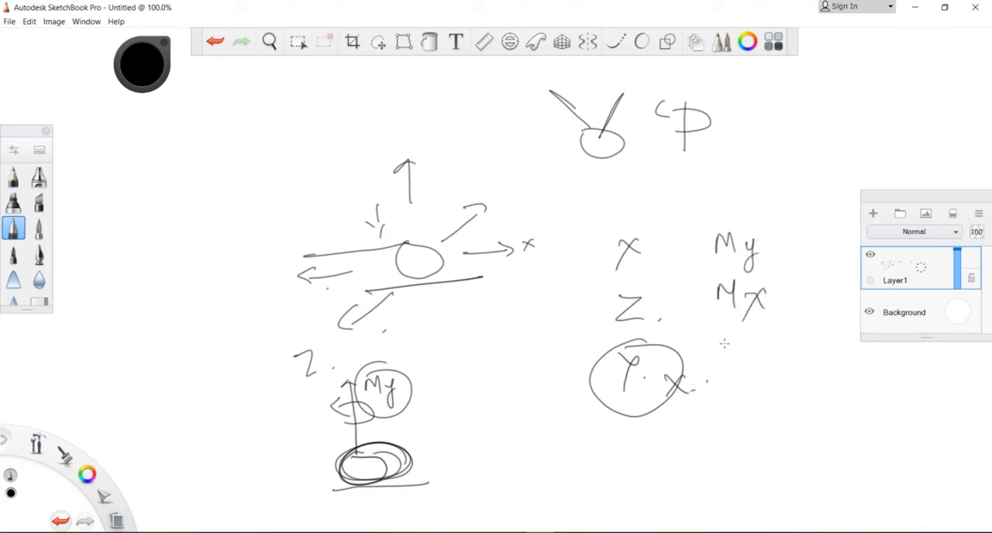
pyautogui.moveTo(719, 358); pyautogui.dragTo(752, 359)
pyautogui.moveTo(756, 358); pyautogui.dragTo(765, 353)
# - Put check marks beside the X and Z axis letters and beside the three moment labels
pyautogui.moveTo(635, 280); pyautogui.dragTo(679, 254)
pyautogui.moveTo(659, 315); pyautogui.dragTo(685, 293)
pyautogui.moveTo(712, 259); pyautogui.dragTo(744, 240)
pyautogui.moveTo(713, 297); pyautogui.dragTo(740, 285)
pyautogui.moveTo(705, 356); pyautogui.dragTo(737, 344)
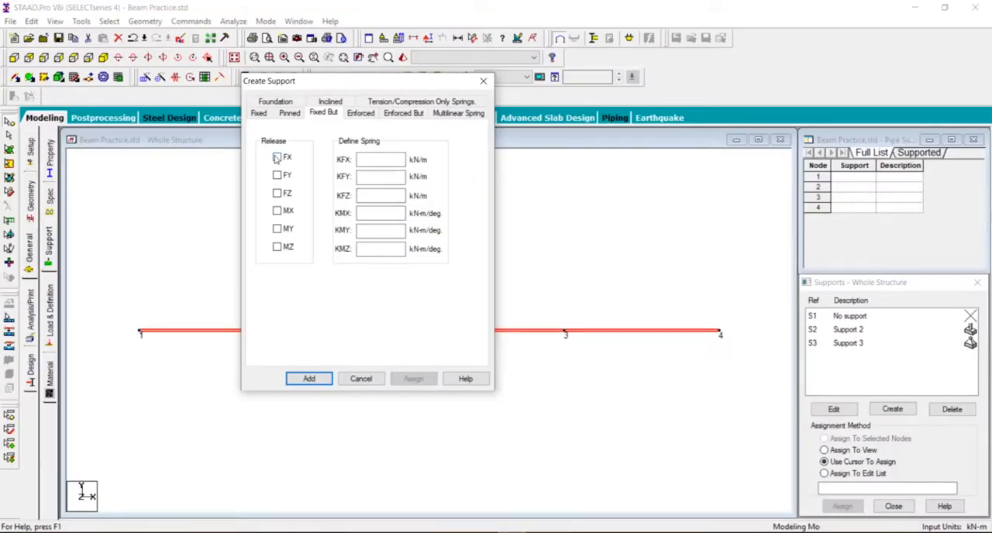
# - Switch back to STAAD.Pro, add the Fixed But support with FX, FZ, MX, MY and MZ released, and save the modified structure
pyautogui.click(276, 158)
pyautogui.click(277, 194)
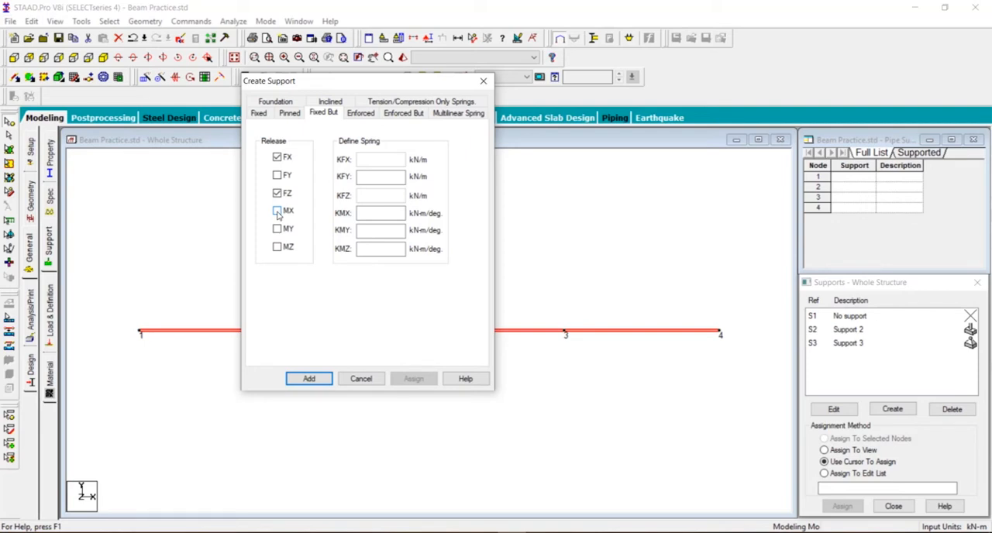
pyautogui.click(277, 212)
pyautogui.click(277, 230)
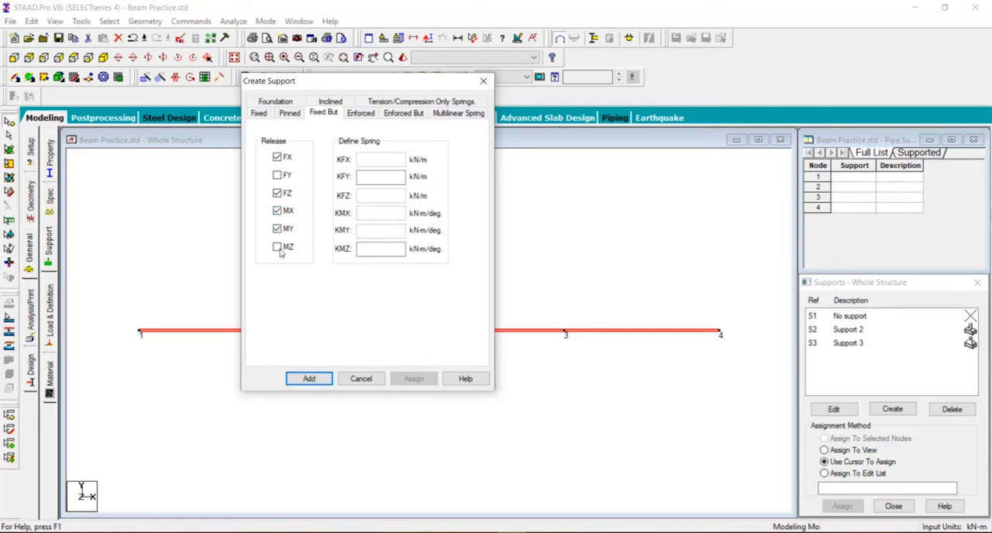
pyautogui.click(278, 248)
pyautogui.click(308, 379)
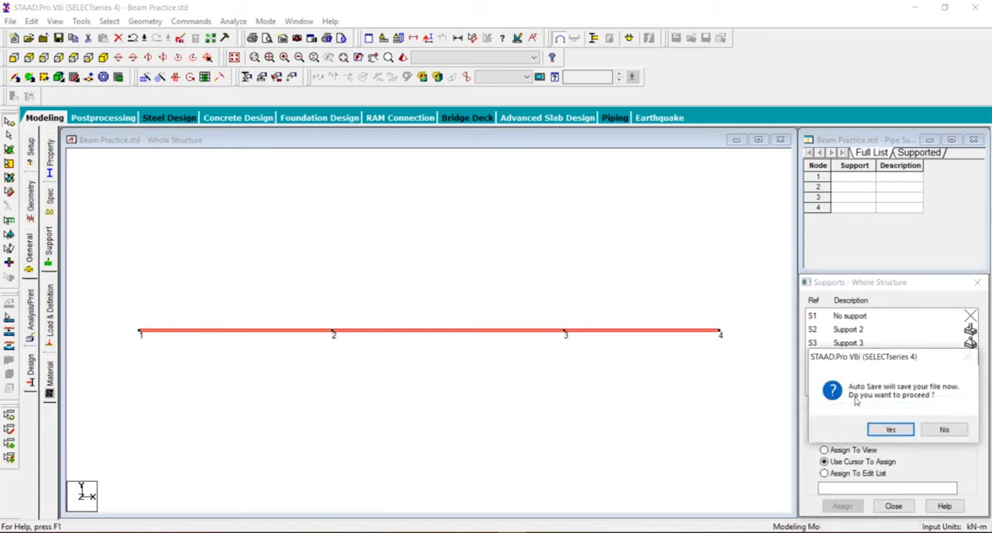
pyautogui.click(877, 428)
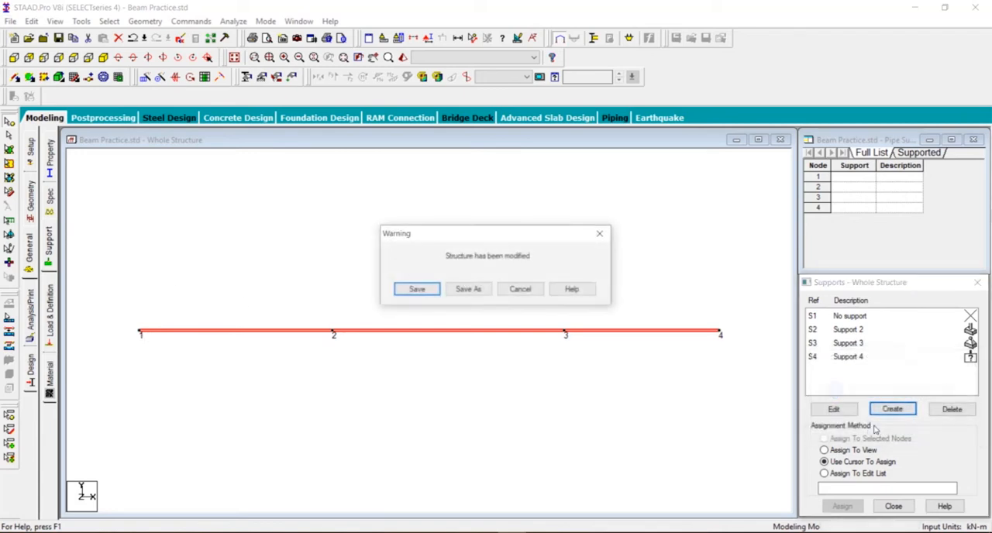
pyautogui.click(422, 289)
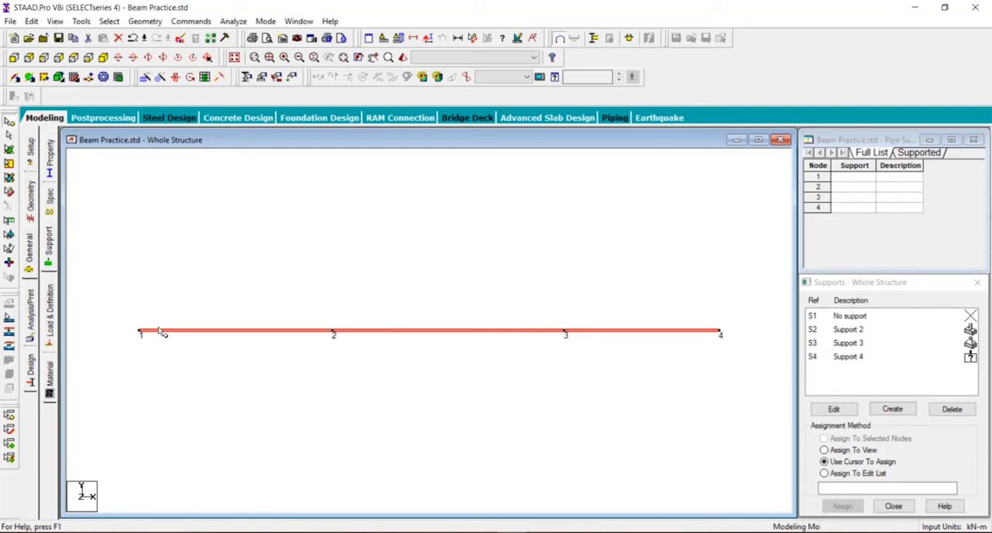
# - Assign the fixed Support 2 to node 1 of the beam with the Assign To Selected Nodes method
pyautogui.click(9, 123)
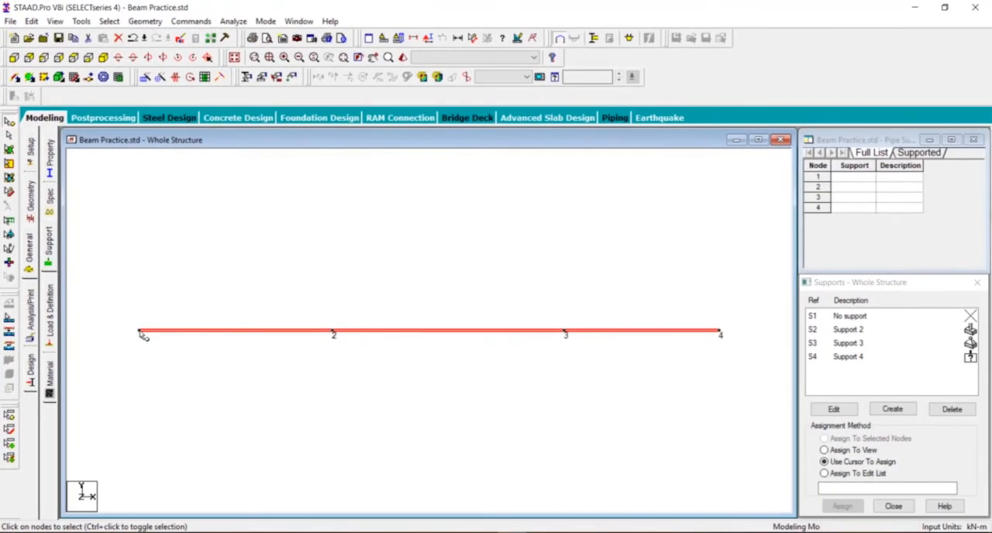
pyautogui.click(141, 333)
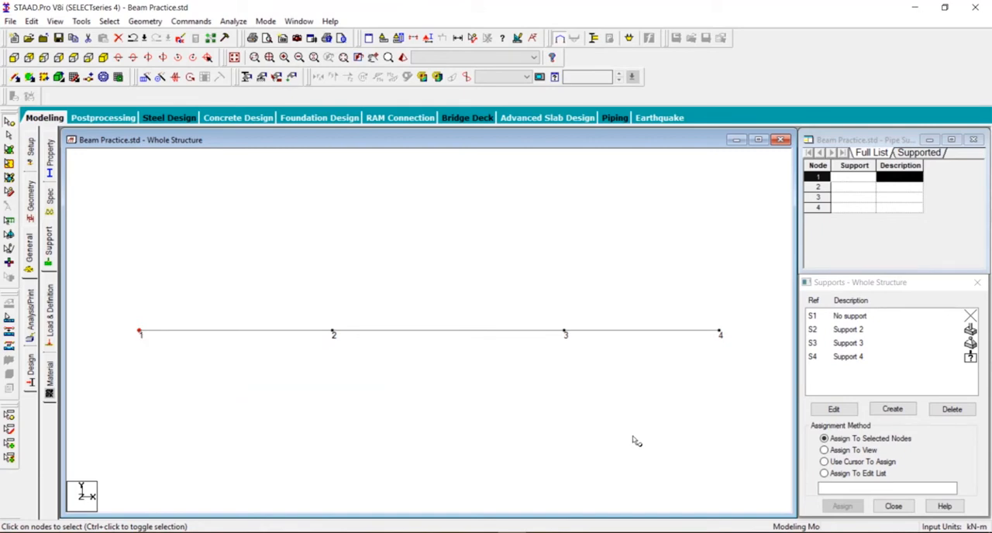
pyautogui.click(857, 330)
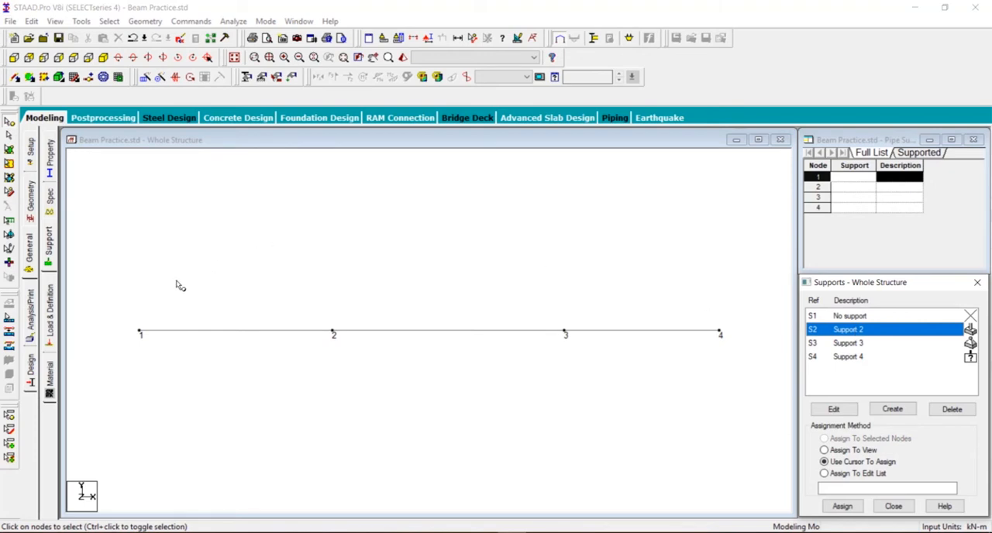
pyautogui.click(141, 333)
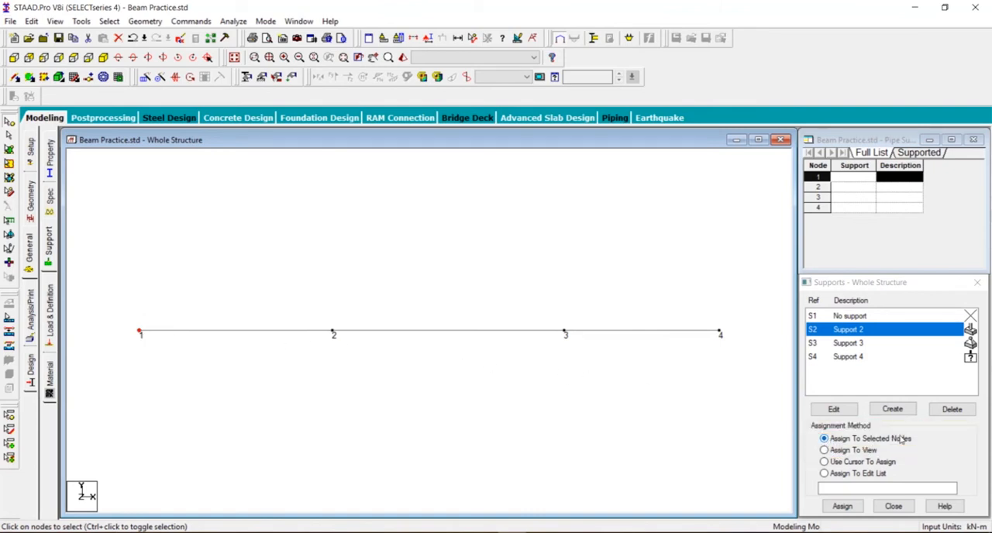
pyautogui.click(842, 505)
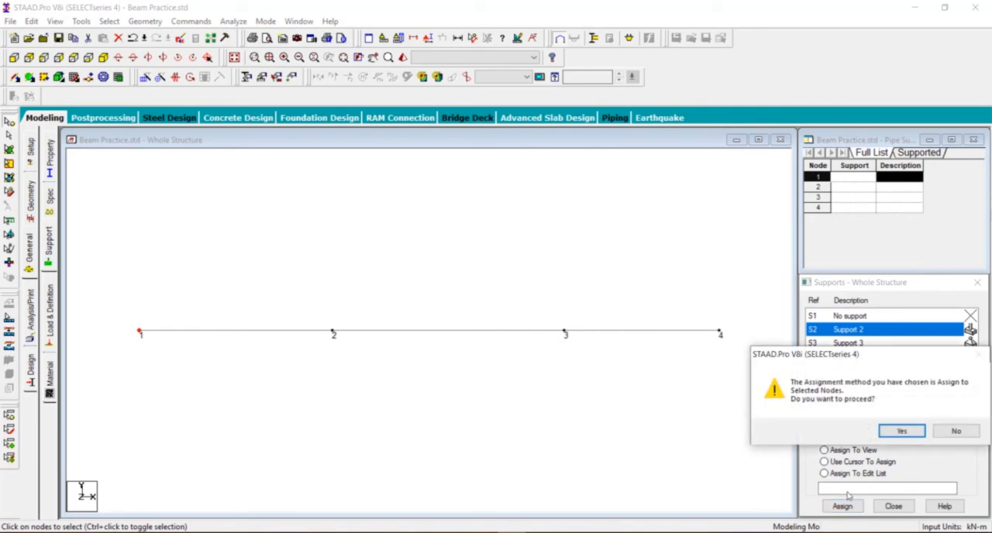
pyautogui.click(891, 434)
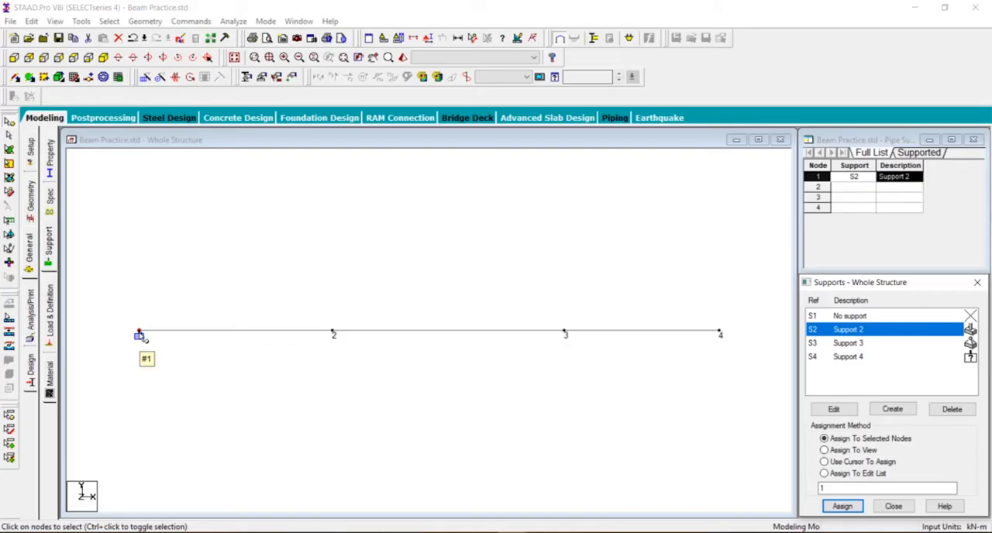
# - Change the assignment method to Use Cursor To Assign and assign the Support 4 roller to node 2
pyautogui.click(846, 454)
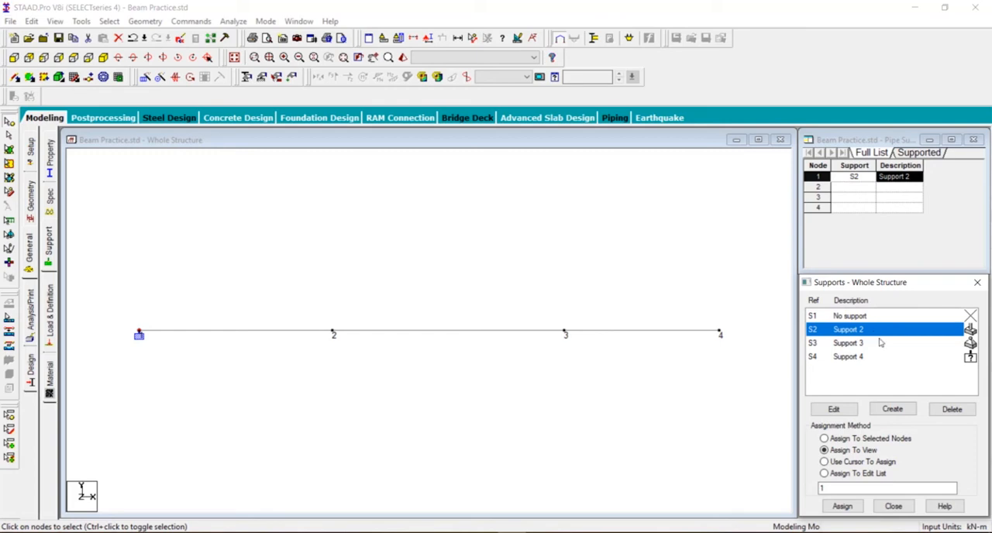
pyautogui.click(847, 462)
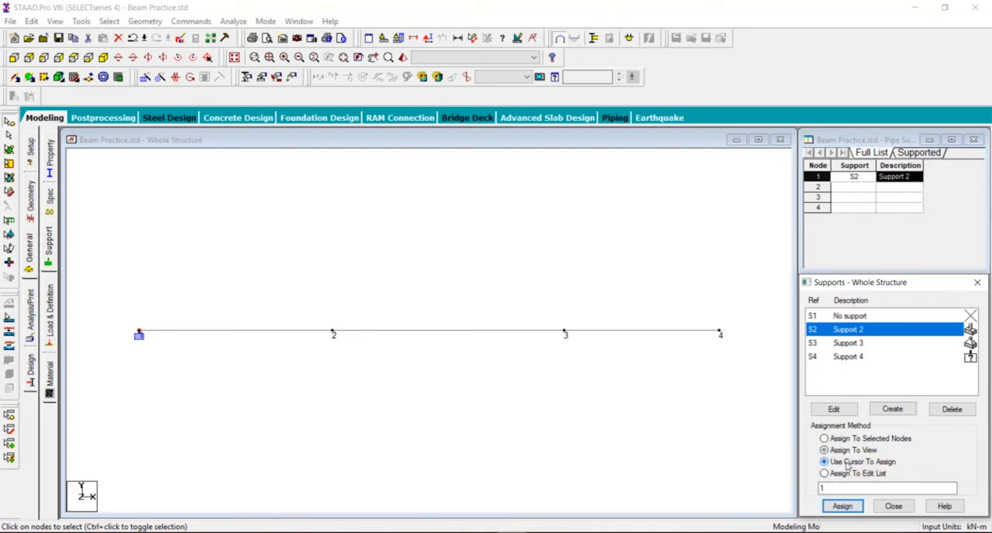
pyautogui.click(842, 506)
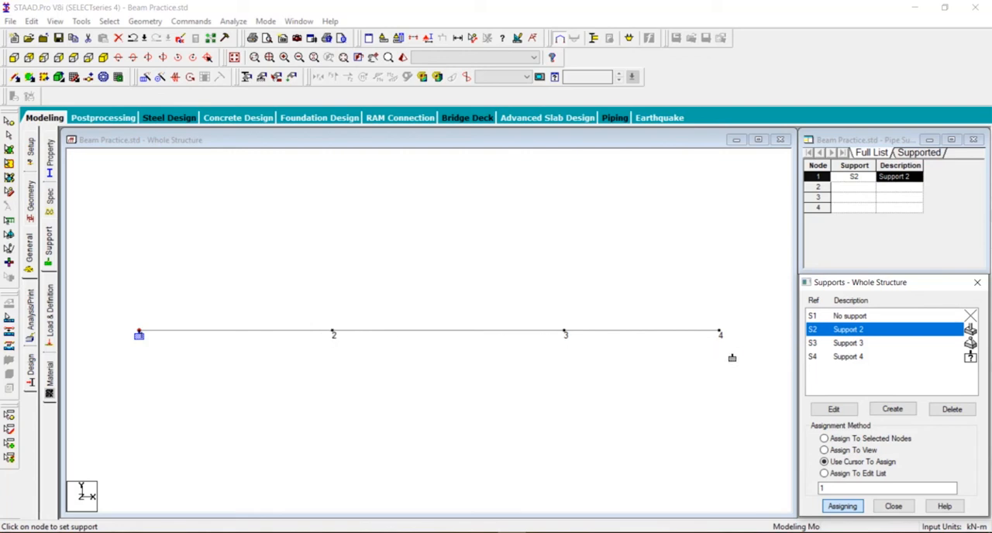
pyautogui.click(840, 358)
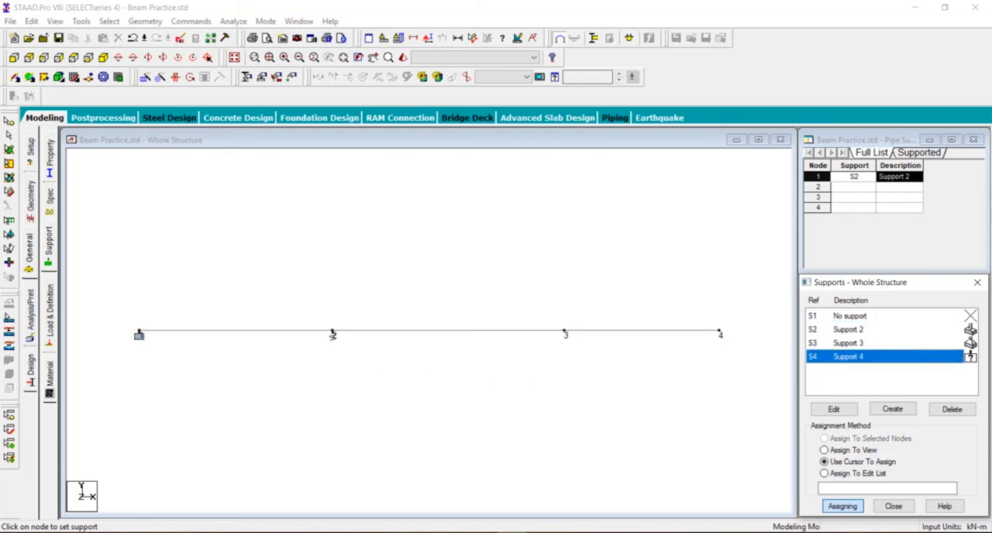
pyautogui.click(333, 336)
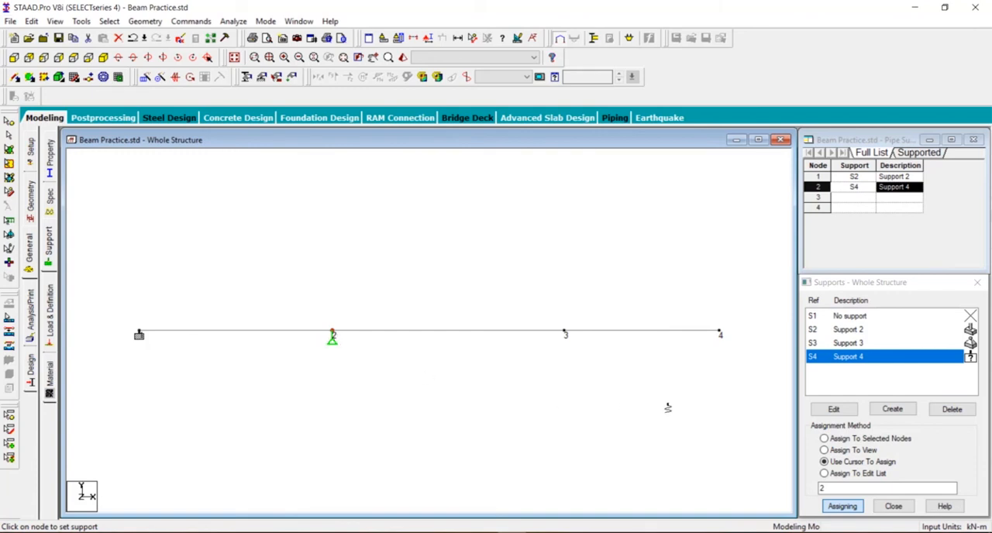
# - Assign the pinned Support 3 to nodes 3 and 4 with the assignment cursor
pyautogui.click(841, 343)
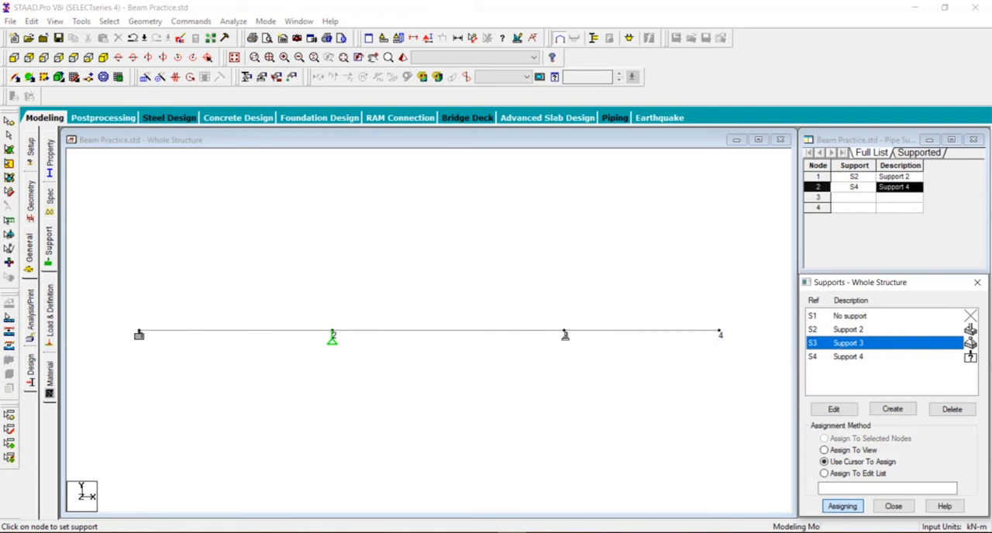
pyautogui.click(565, 334)
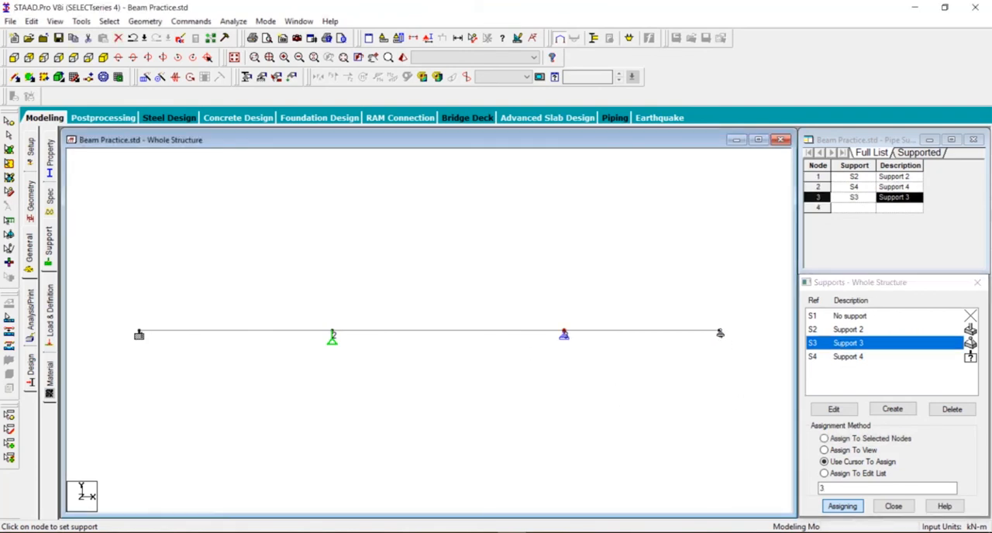
pyautogui.click(720, 334)
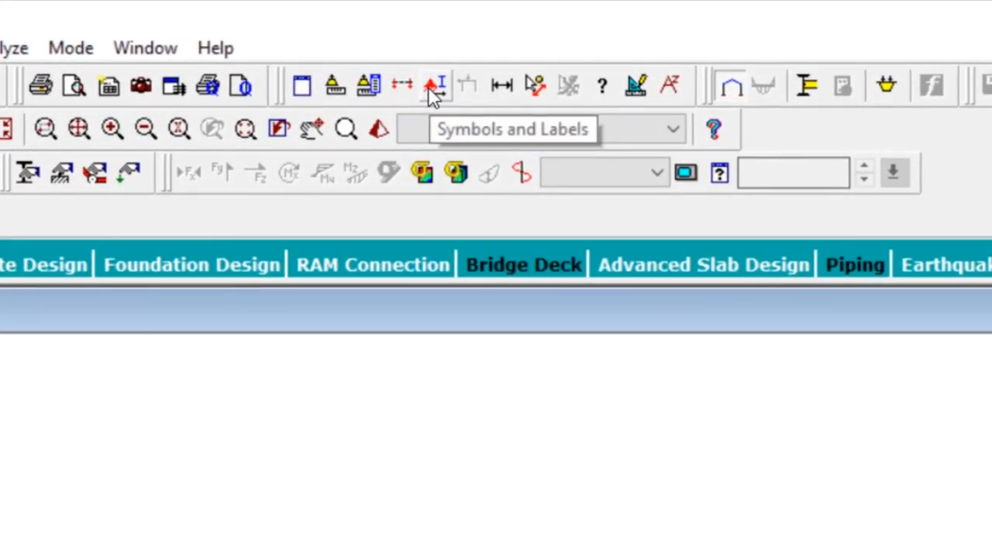
# - Turn off the node number labels in the structure view
pyautogui.click(432, 85)
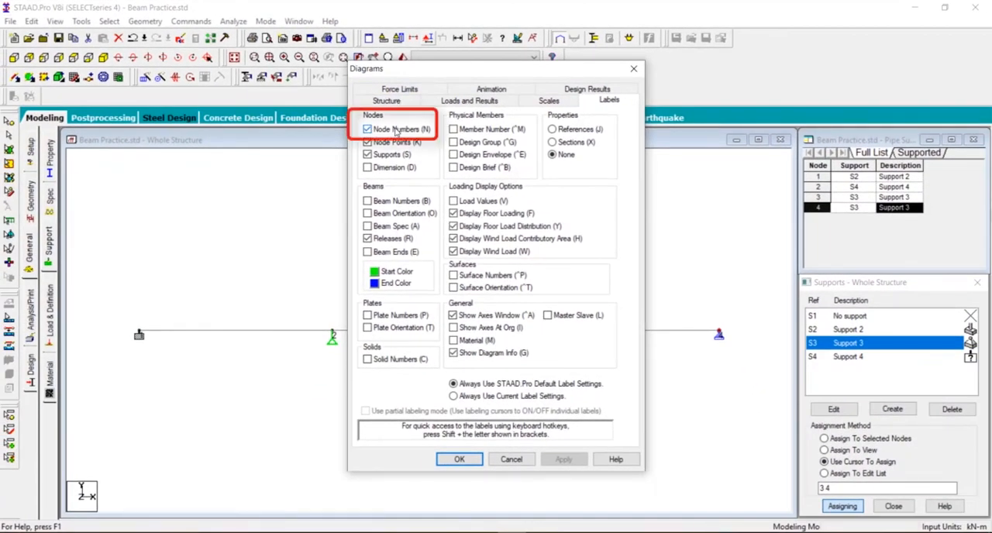
pyautogui.click(396, 130)
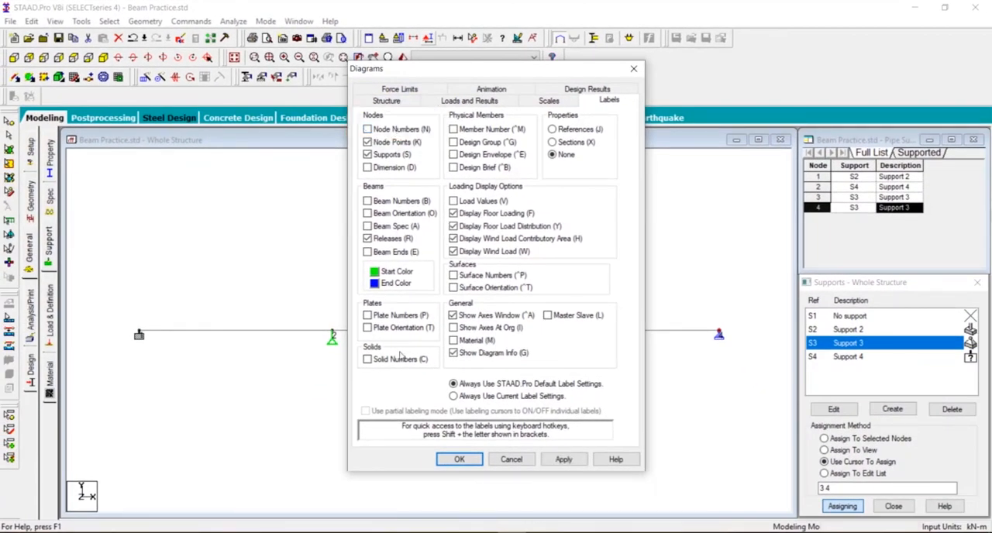
pyautogui.click(457, 459)
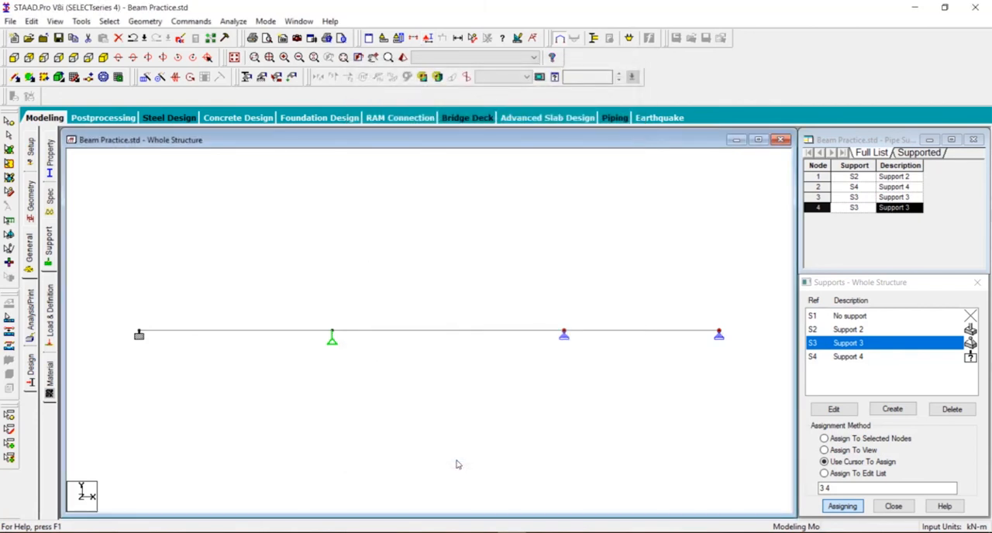